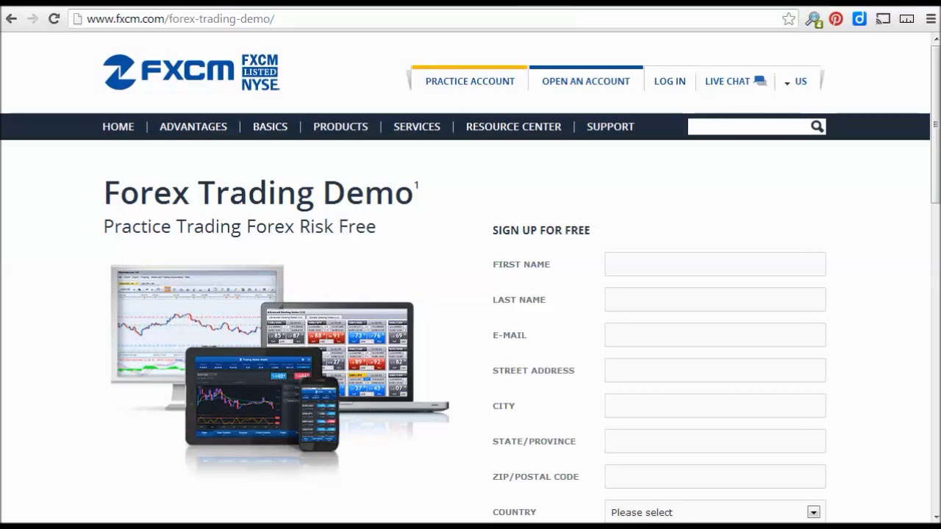
# - Scroll down the FXCM demo registration form and fill in the sign-up fields
pyautogui.scroll(-1, 470, 294)
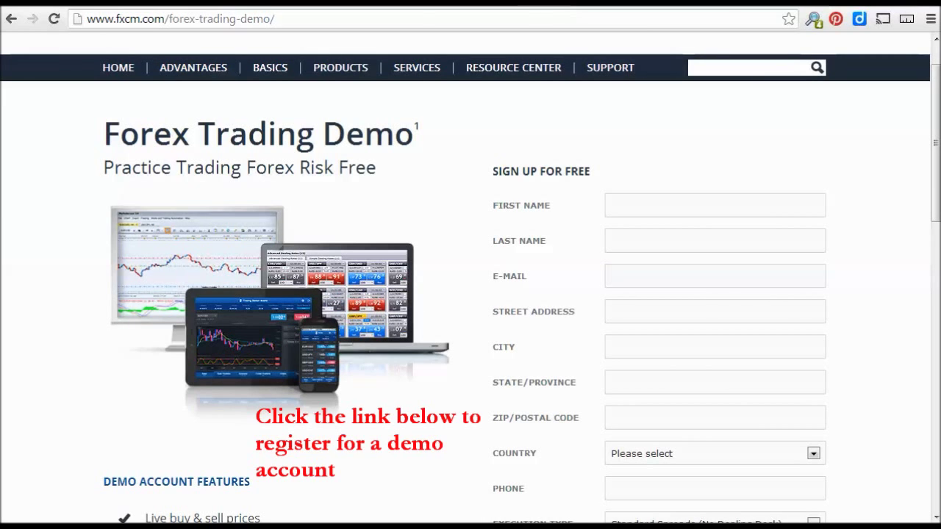
pyautogui.scroll(-1, 470, 277)
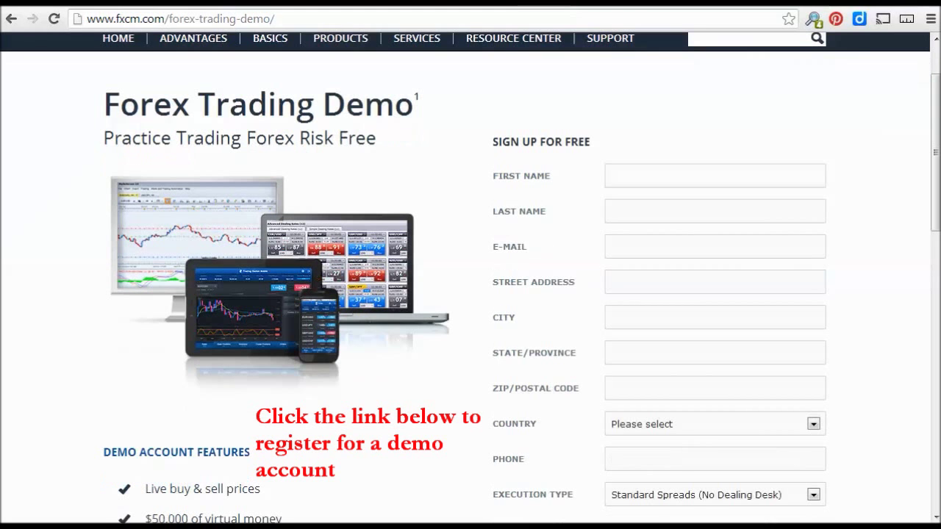
pyautogui.scroll(-1, 470, 277)
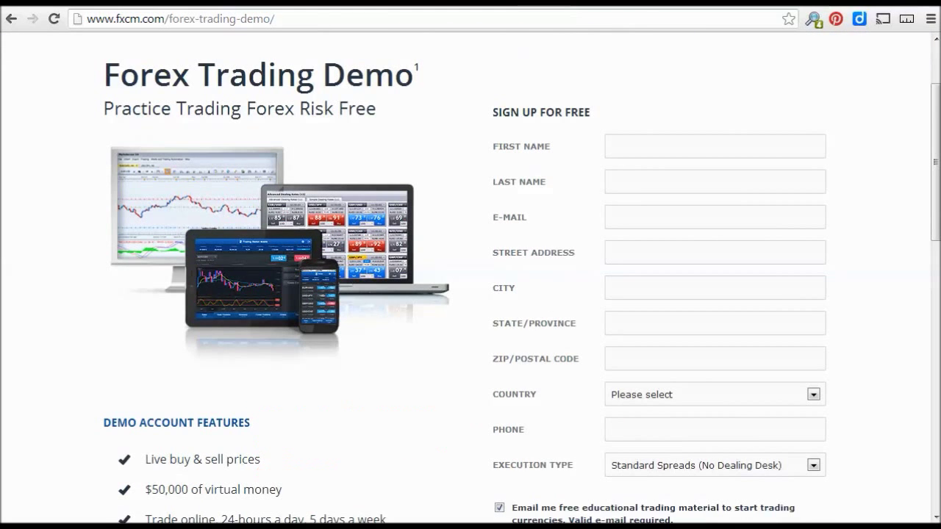
pyautogui.write('s')
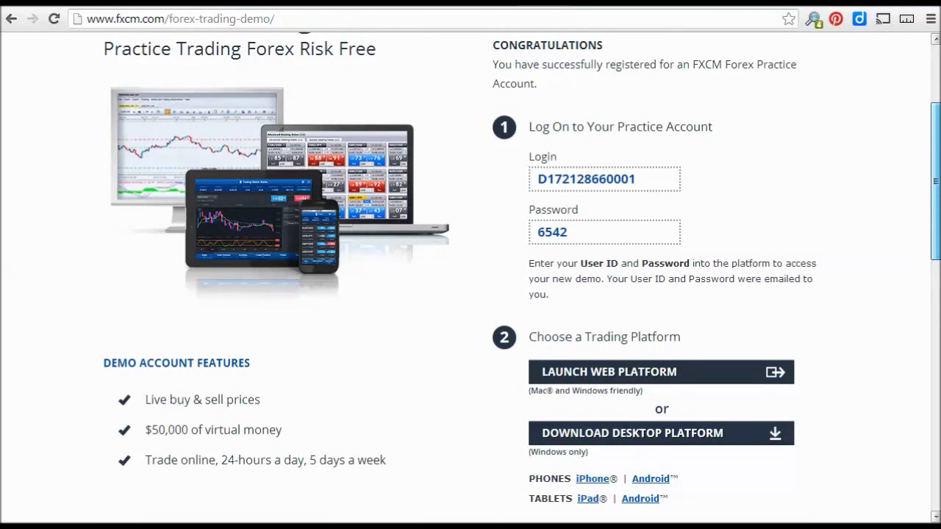
# - Scroll down to view the new practice account's login details
pyautogui.scroll(-1, 470, 279)
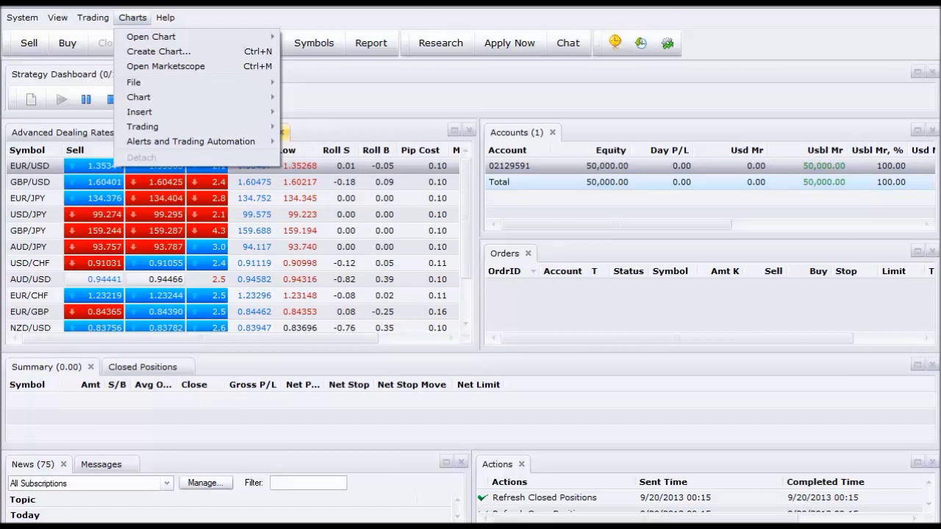
# - Dismiss the Charts menu and launch the DailyFX research portal from Trading Station
pyautogui.moveTo(191, 141)
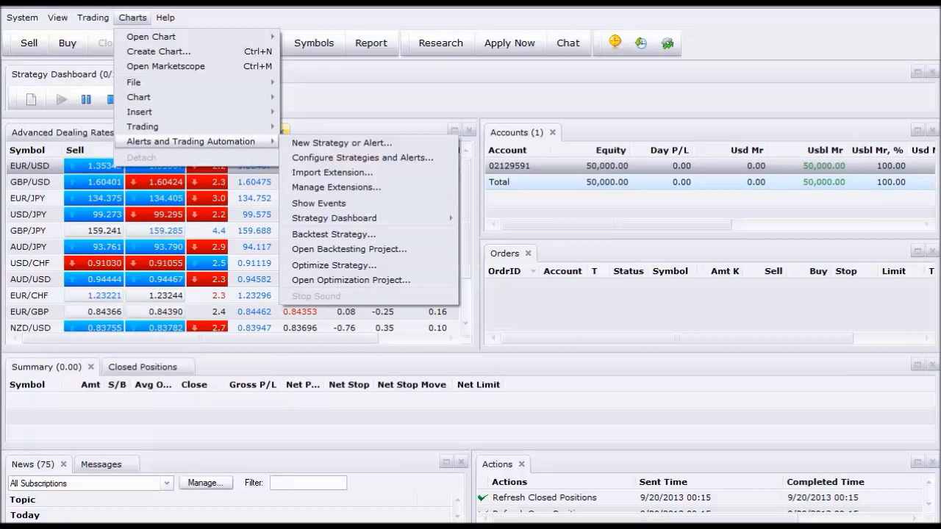
pyautogui.press('Return')
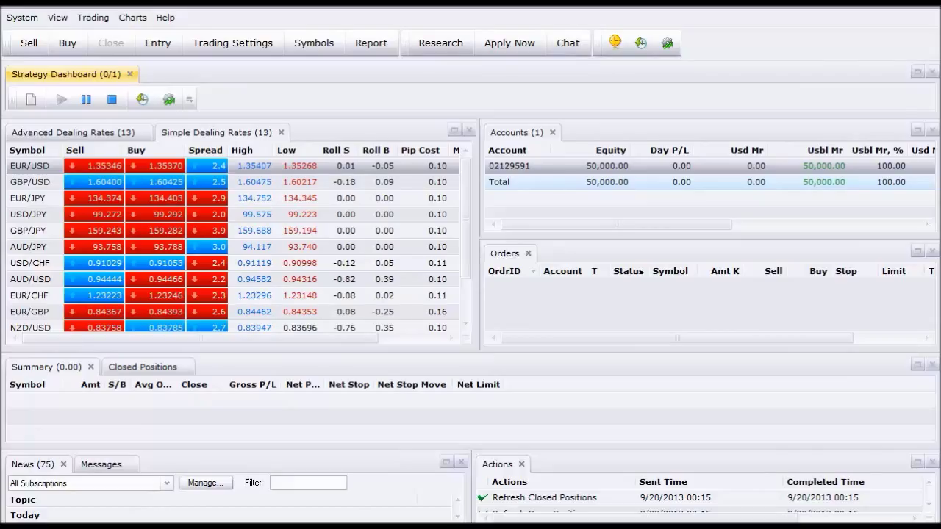
pyautogui.click(440, 43)
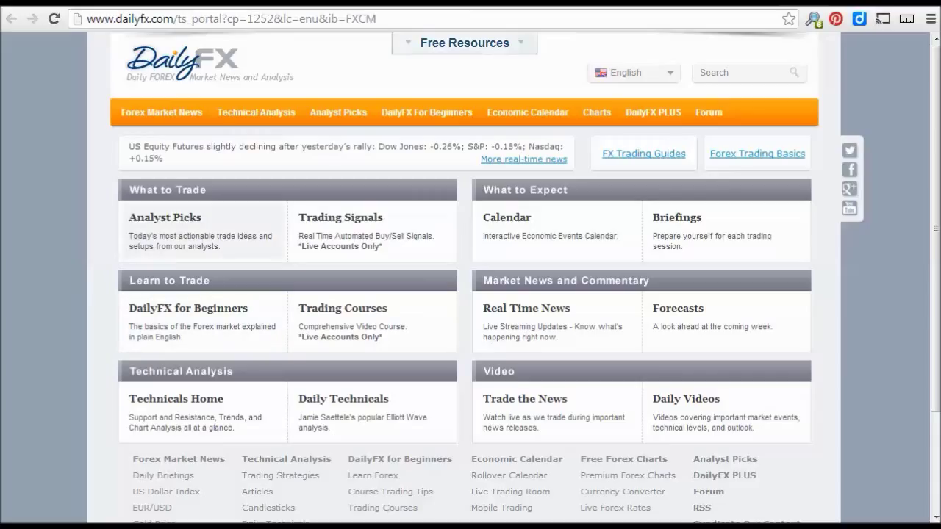
# - View the DailyFX Analyst Picks page, then return to Trading Station
pyautogui.click(202, 228)
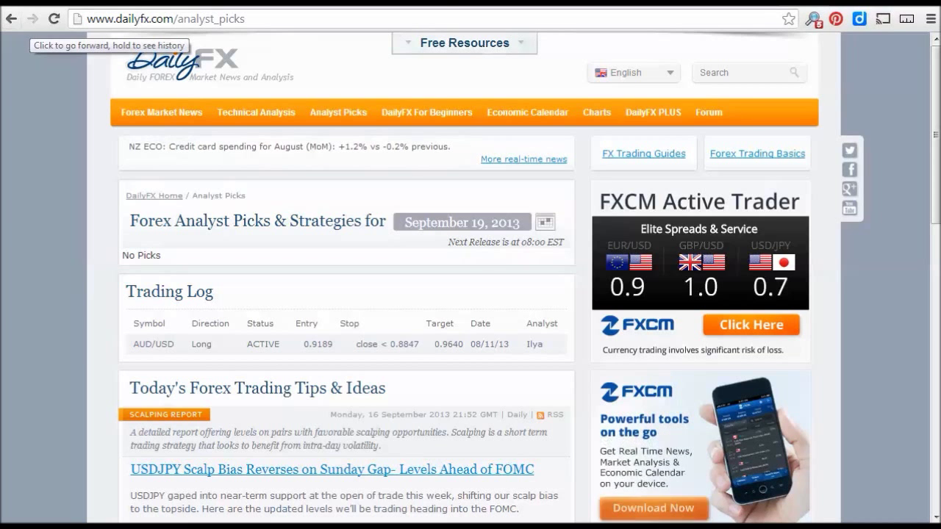
pyautogui.hotkey('alt', 'Tab')
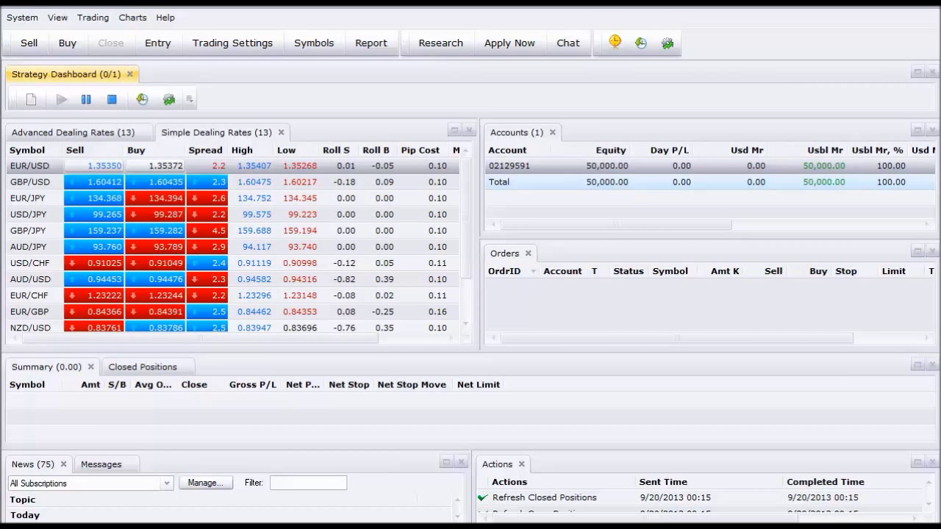
# - Browse the Charts > Alerts and Trading Automation submenu, then go back to DailyFX
pyautogui.click(132, 17)
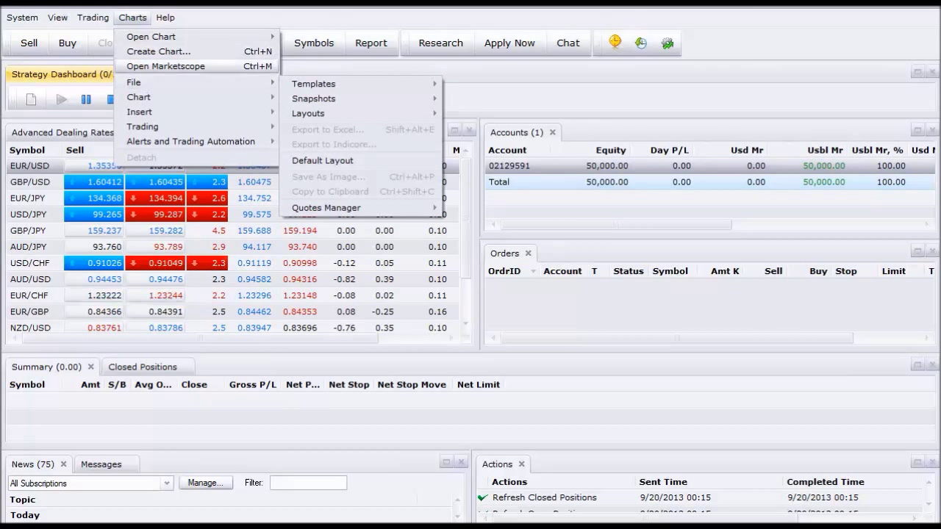
pyautogui.moveTo(93, 17)
pyautogui.moveTo(132, 17)
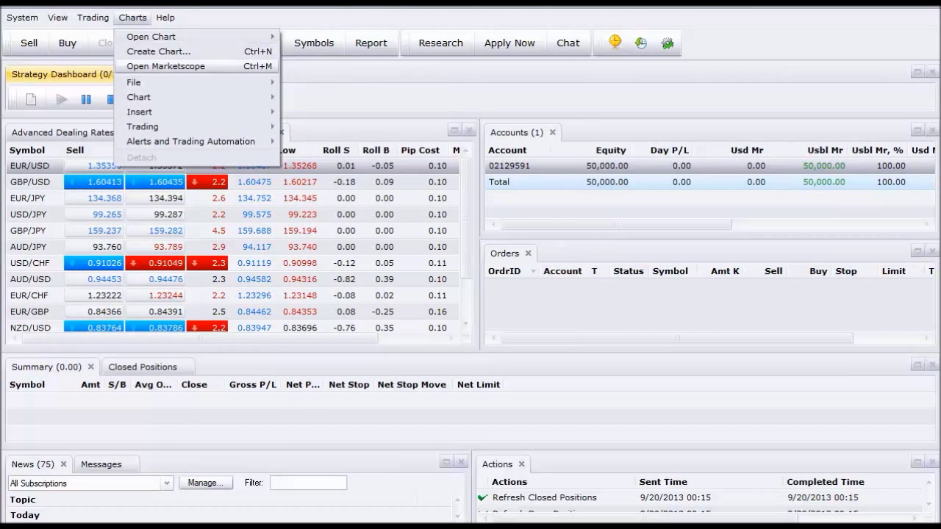
pyautogui.moveTo(191, 141)
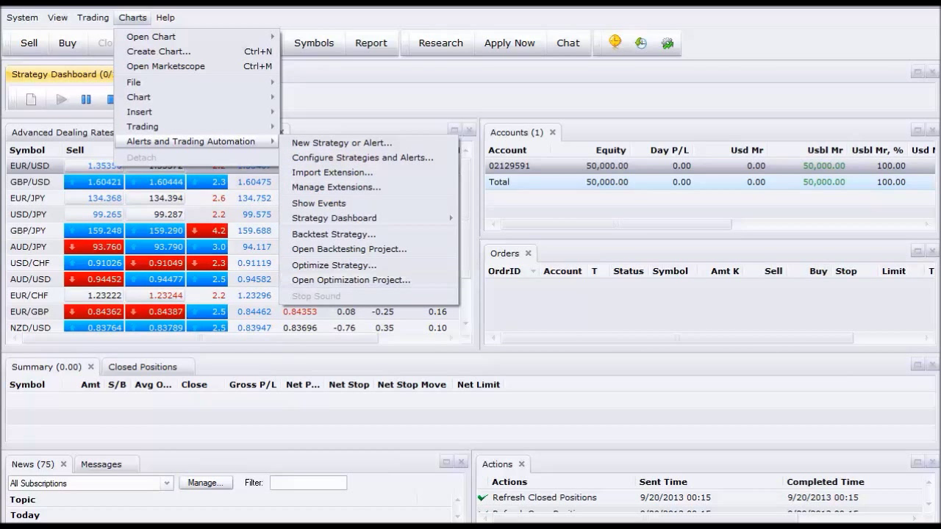
pyautogui.press('Return')
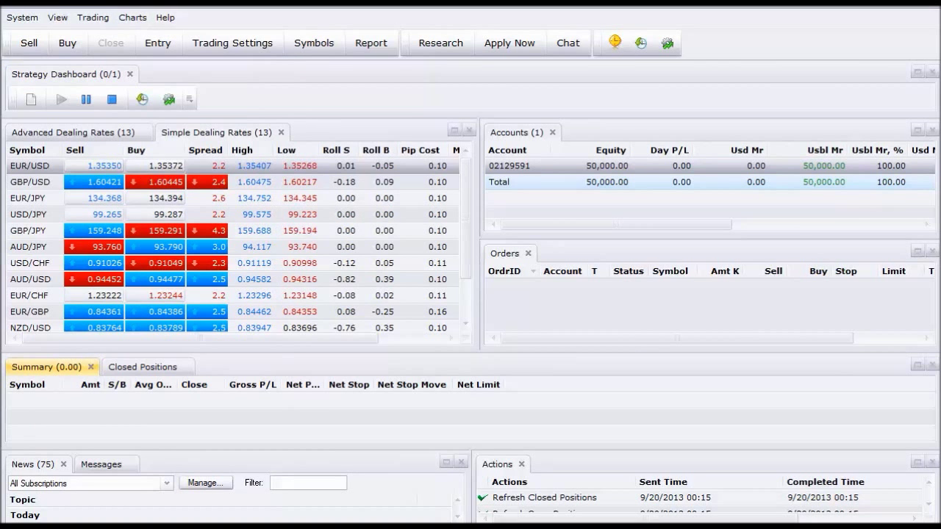
pyautogui.hotkey('alt', 'Tab')
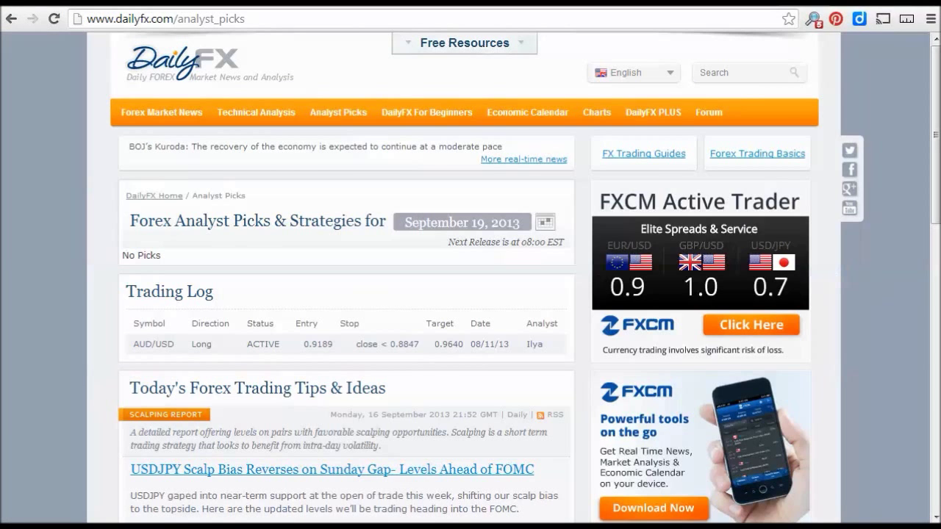
# - Load fxcodebase.com in a new browser tab and scan its home page
pyautogui.hotkey('ctrl', 't')
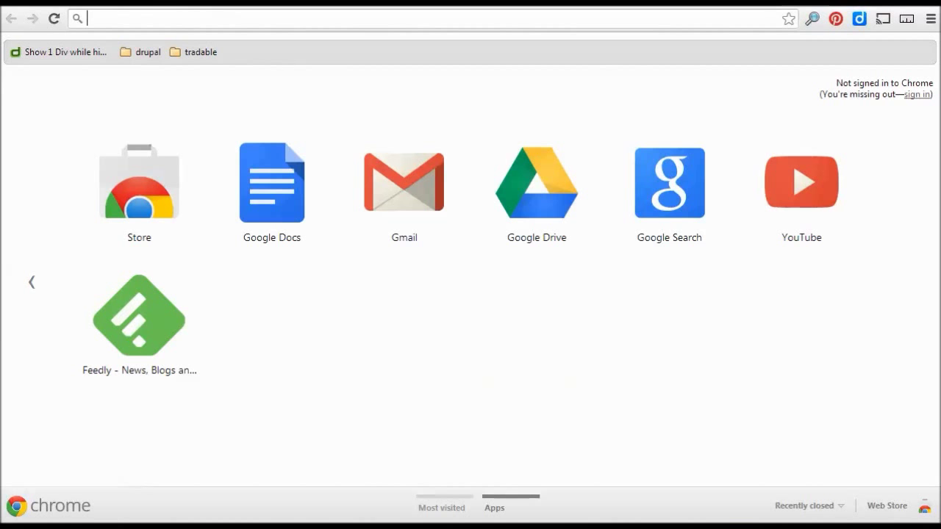
pyautogui.write('fcodebase.com')
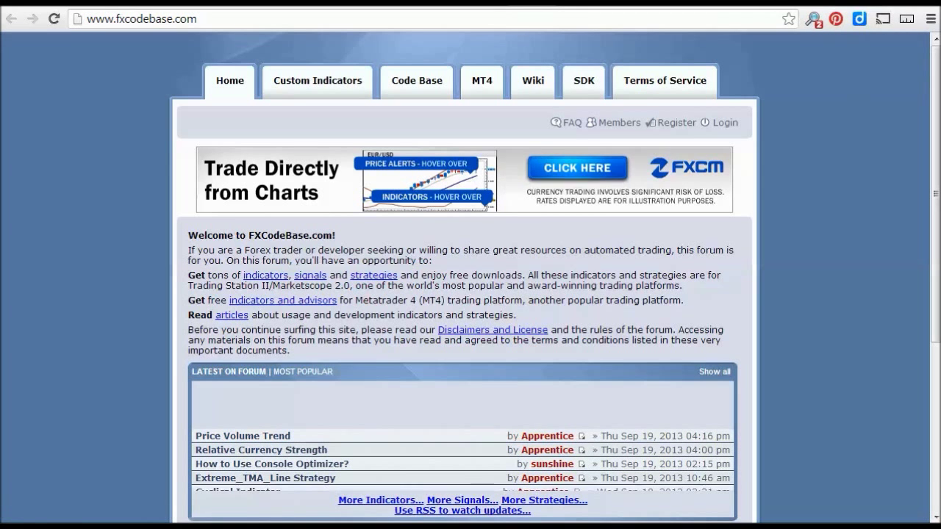
pyautogui.scroll(-4, 471, 280)
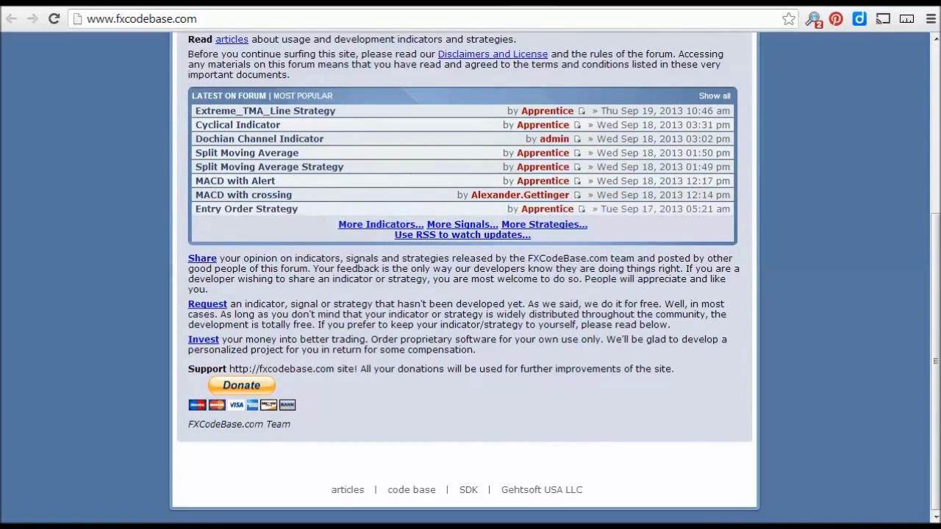
pyautogui.scroll(4, 471, 280)
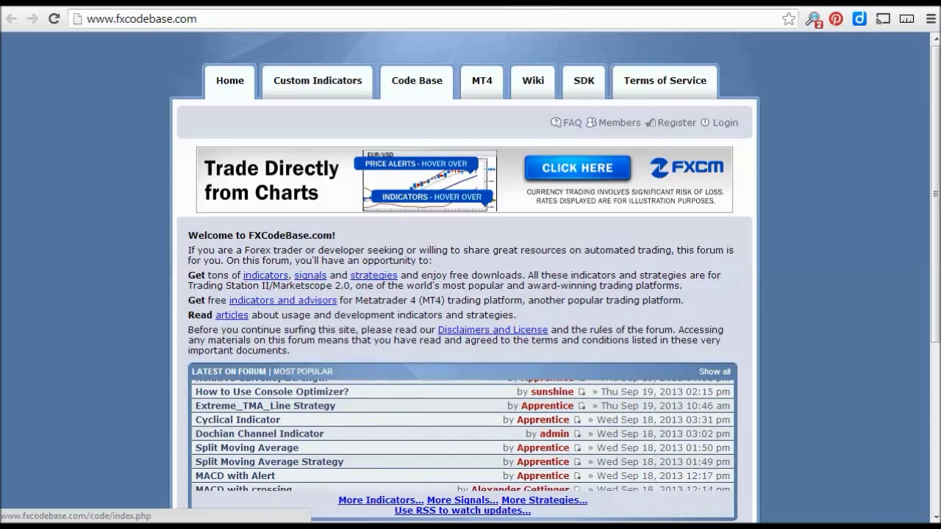
# - Go to the Code Base board index and enter the Custom Indicators forum
pyautogui.click(417, 80)
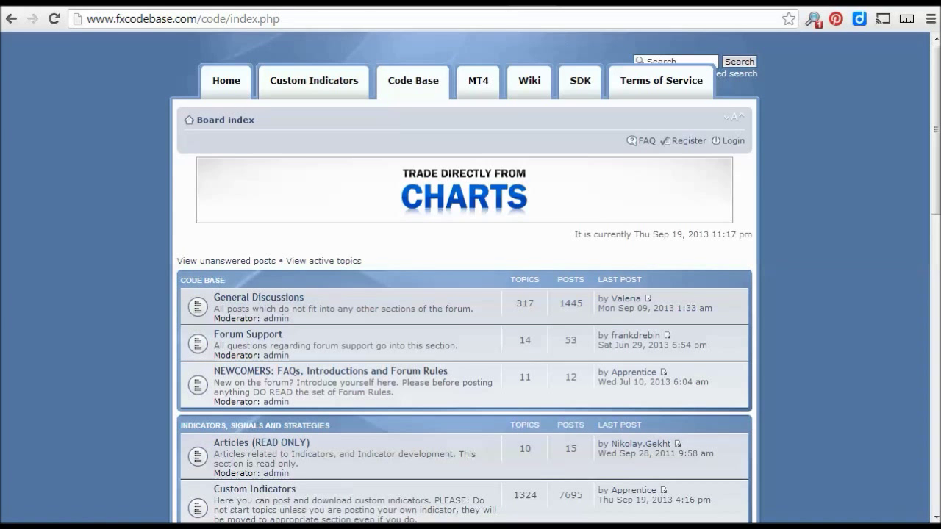
pyautogui.scroll(-3, 471, 278)
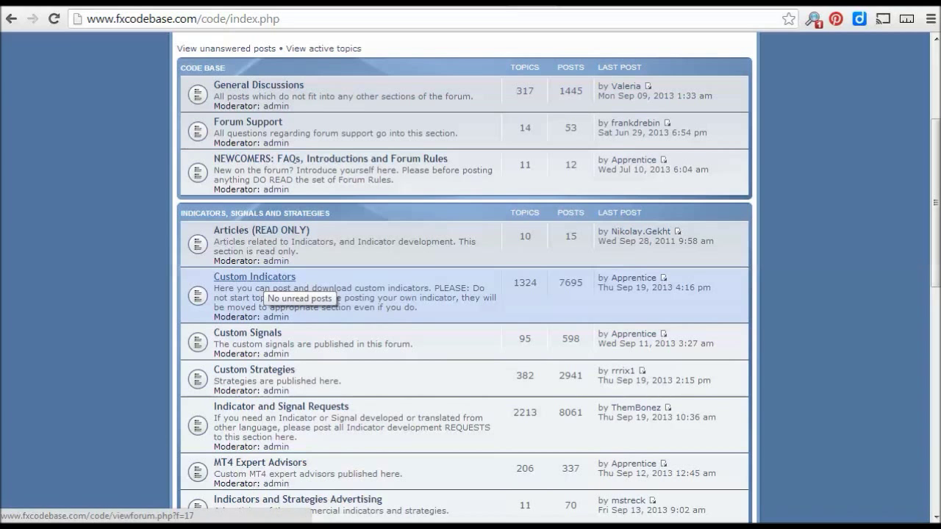
pyautogui.click(263, 279)
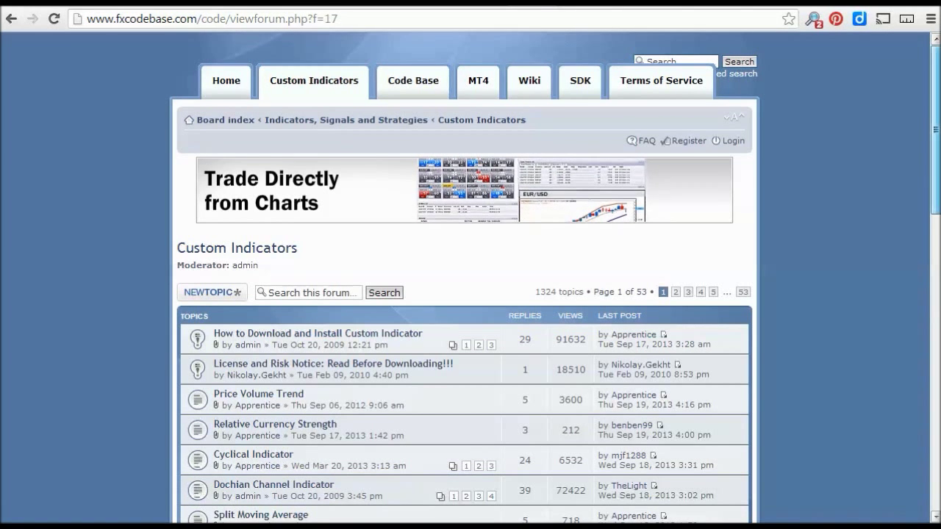
# - Open the Split Moving Average topic and scroll to its attached .lua files
pyautogui.scroll(-5, 464, 294)
pyautogui.scroll(-1, 463, 294)
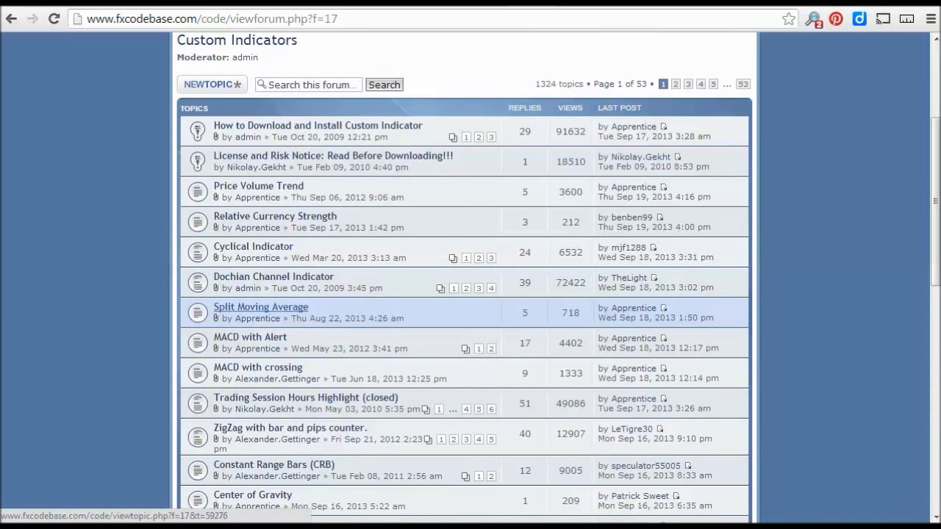
pyautogui.click(261, 307)
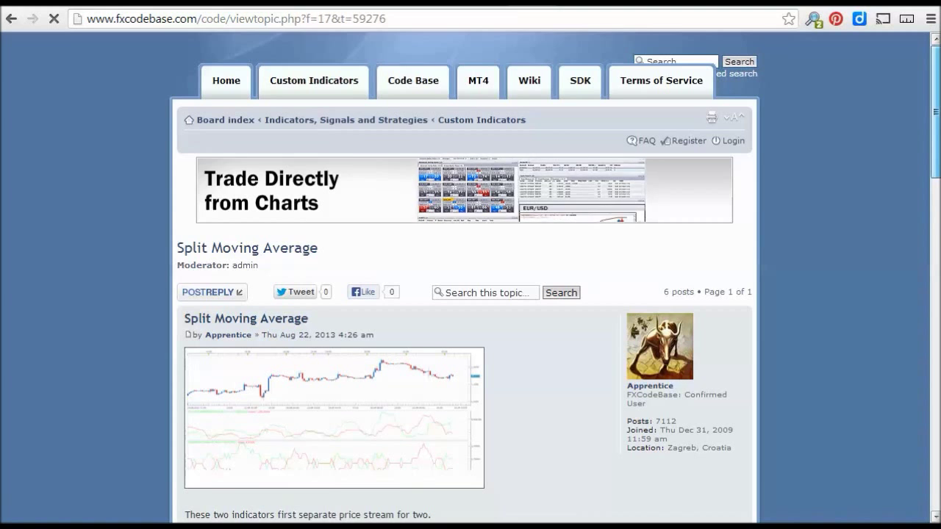
pyautogui.scroll(-4, 464, 279)
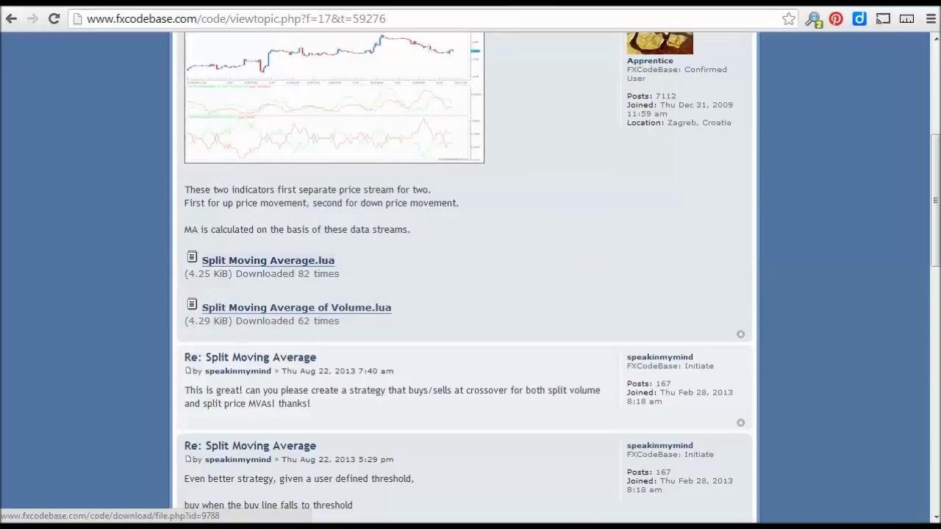
# - Download 'Split Moving Average.lua' and briefly highlight the split price streams explanation
pyautogui.click(268, 261)
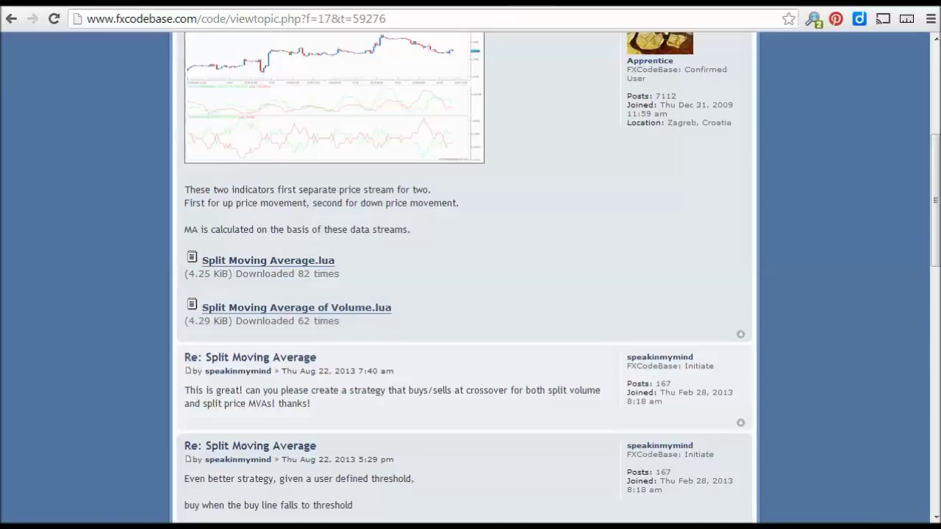
pyautogui.moveTo(184, 189); pyautogui.dragTo(197, 203)
pyautogui.click(231, 221)
# - In Trading Station, start Import Extension from Charts > Alerts and Trading Automation
pyautogui.moveTo(330, 527)
pyautogui.click(247, 479)
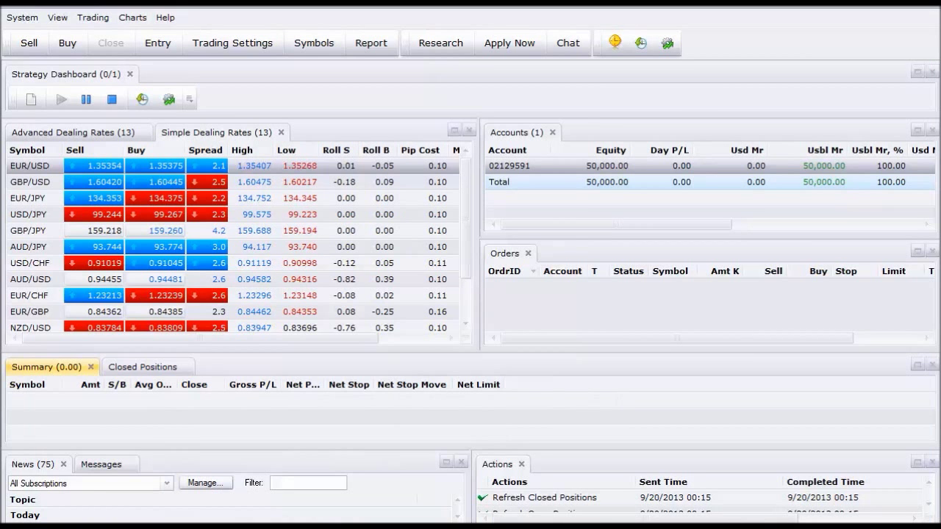
pyautogui.click(132, 17)
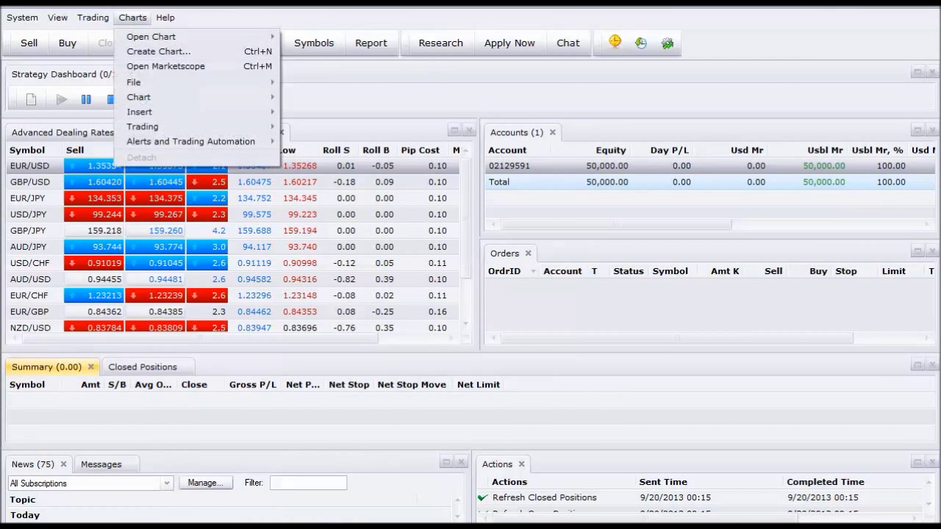
pyautogui.moveTo(147, 82)
pyautogui.moveTo(191, 141)
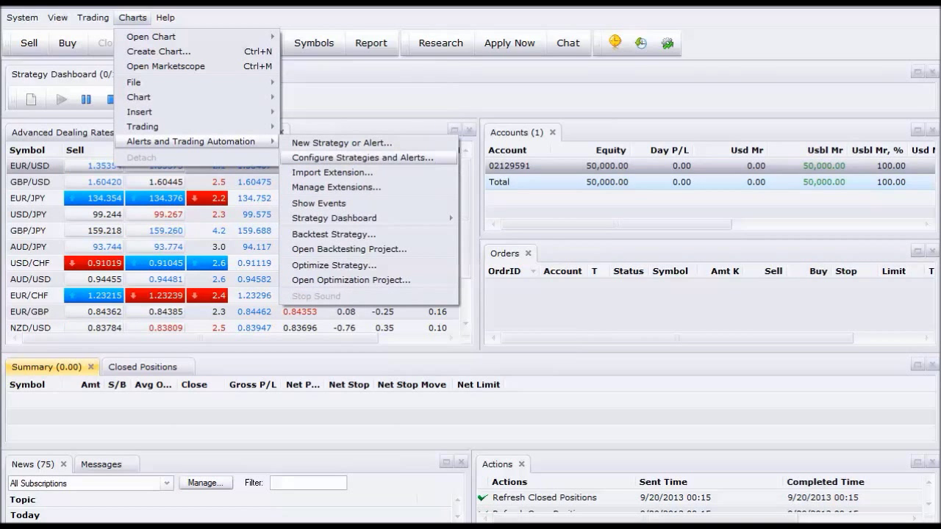
pyautogui.click(332, 172)
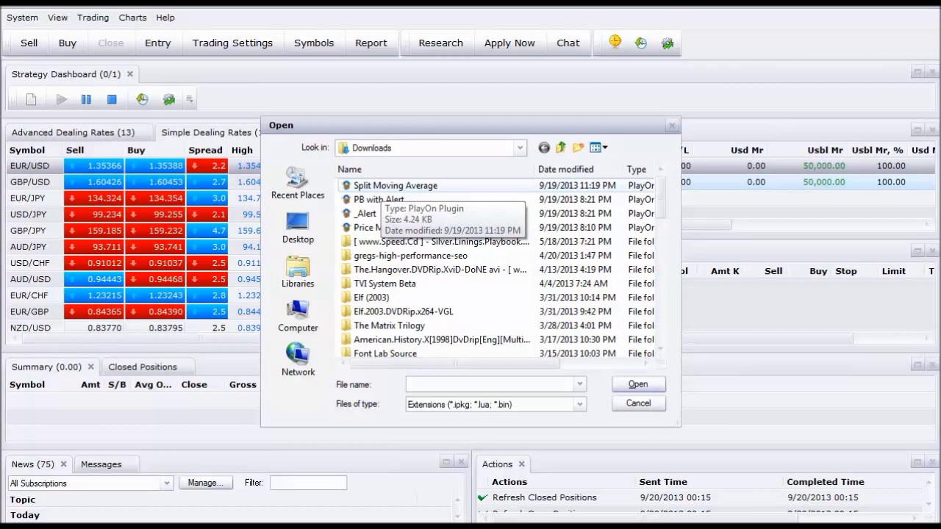
# - Install the Split Moving Average extension and dismiss the confirmation message
pyautogui.doubleClick(379, 185)
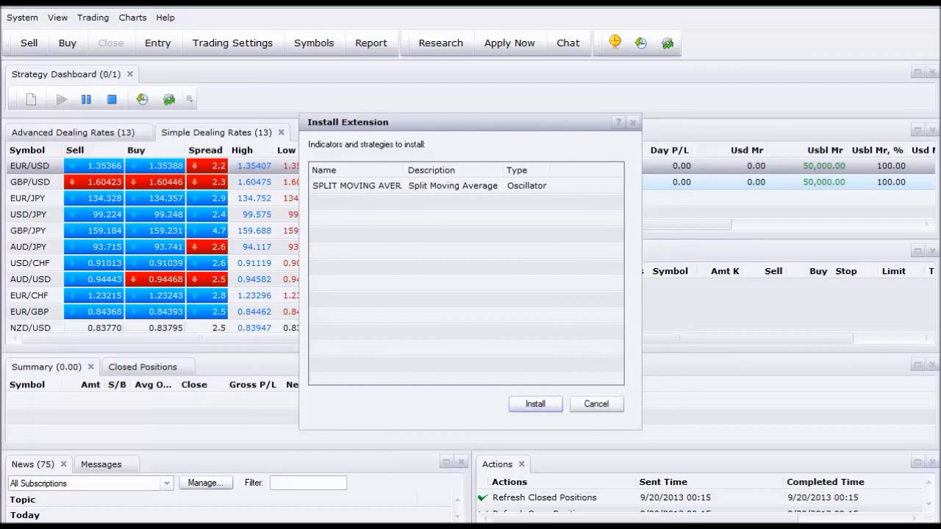
pyautogui.press('Return')
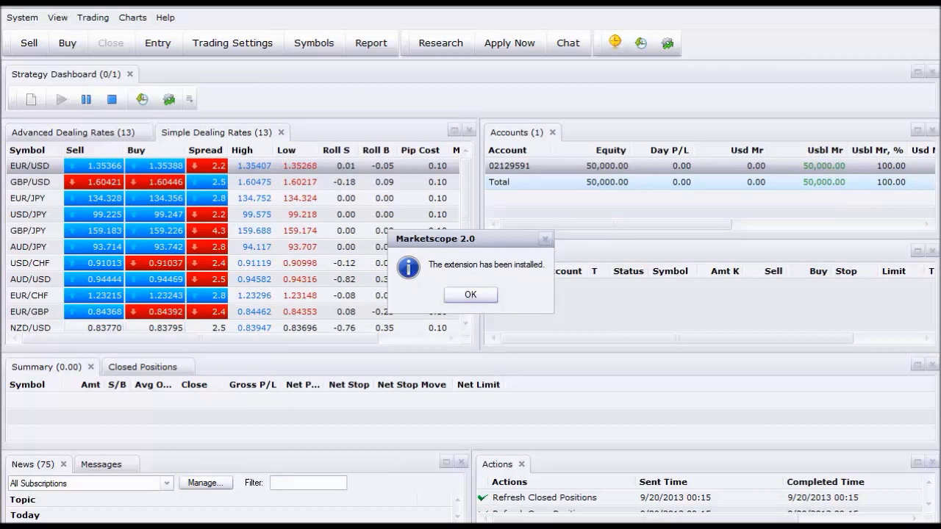
pyautogui.press('Return')
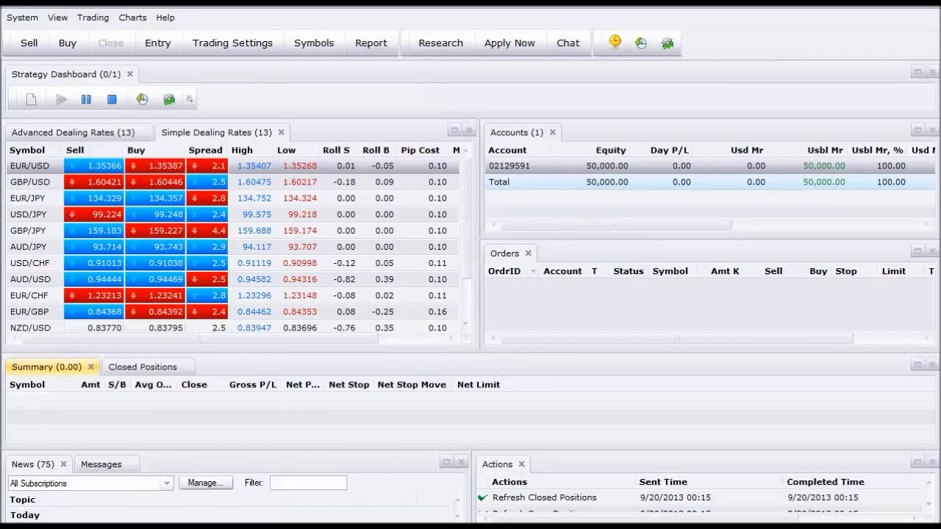
# - Open a D1 daily chart with EUR/USD kept as the instrument
pyautogui.click(133, 17)
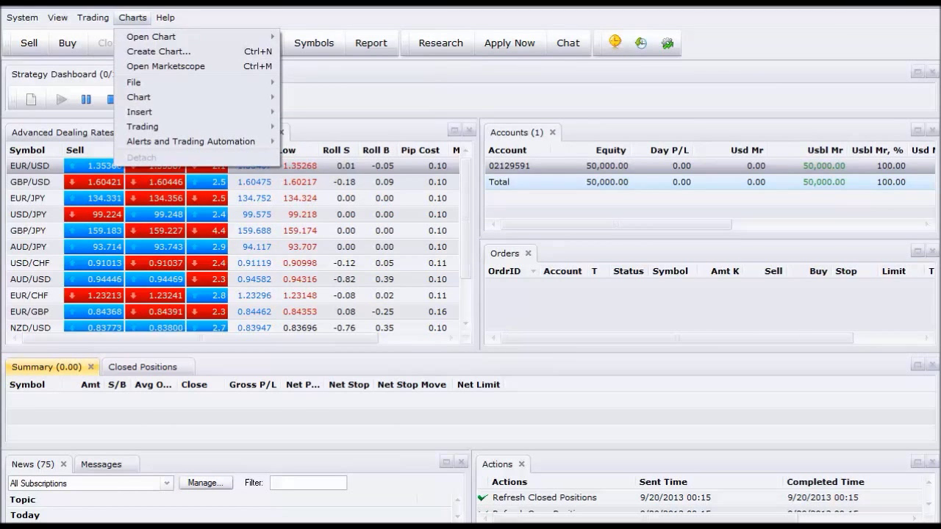
pyautogui.moveTo(151, 36)
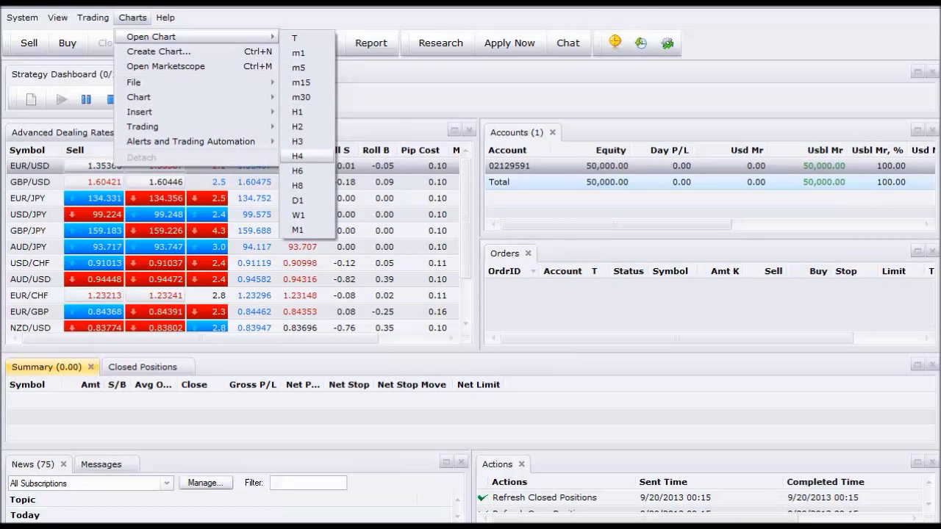
pyautogui.click(298, 200)
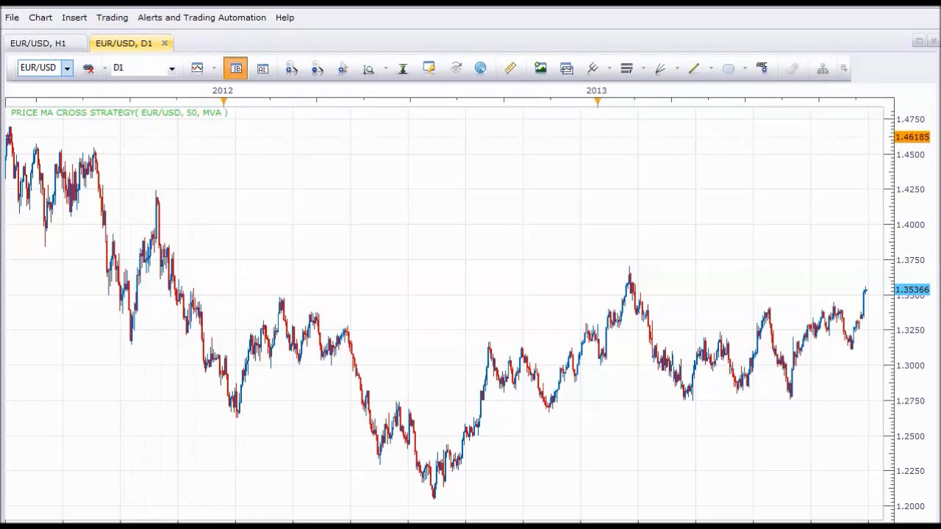
pyautogui.click(67, 67)
pyautogui.click(36, 82)
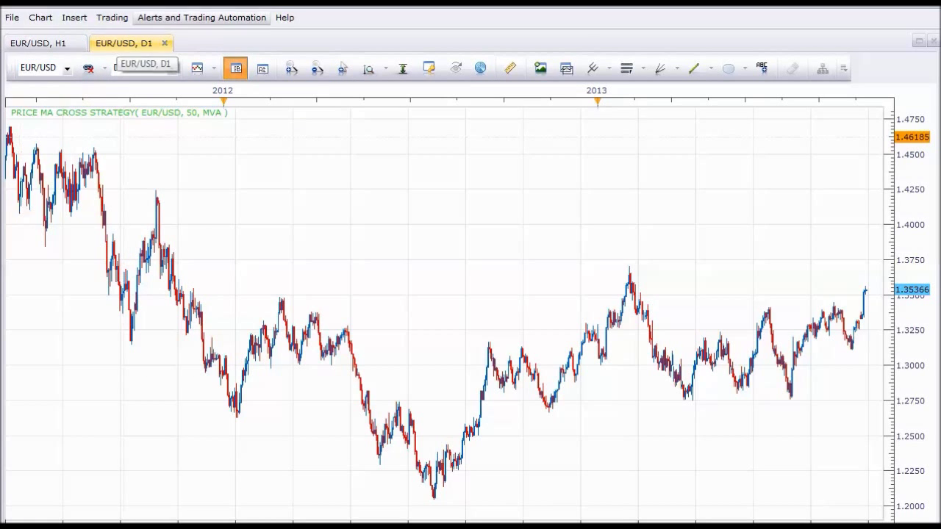
# - Look through the automation and alert menu commands
pyautogui.click(202, 16)
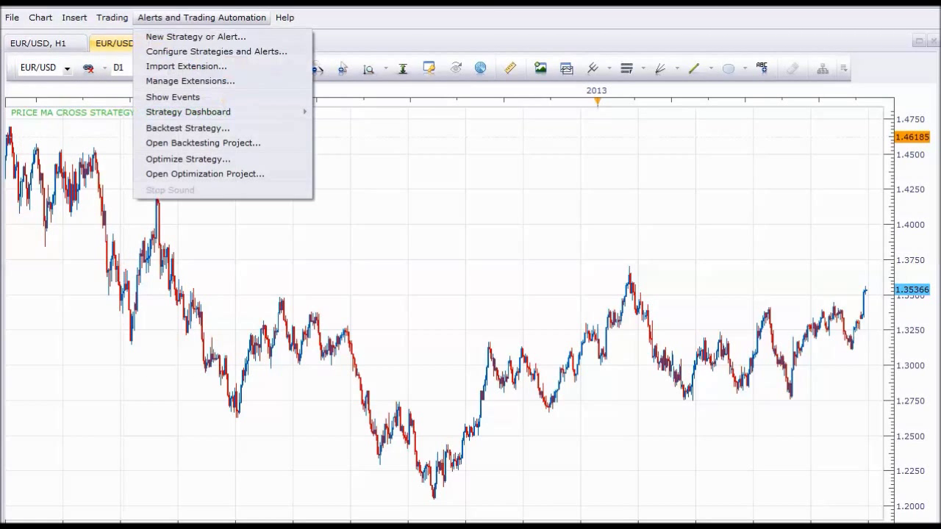
pyautogui.moveTo(112, 17)
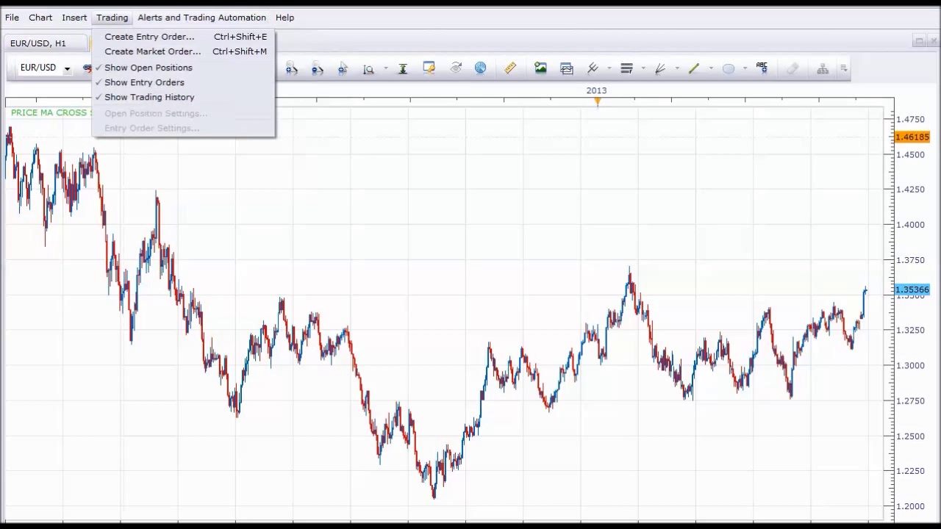
pyautogui.moveTo(74, 17)
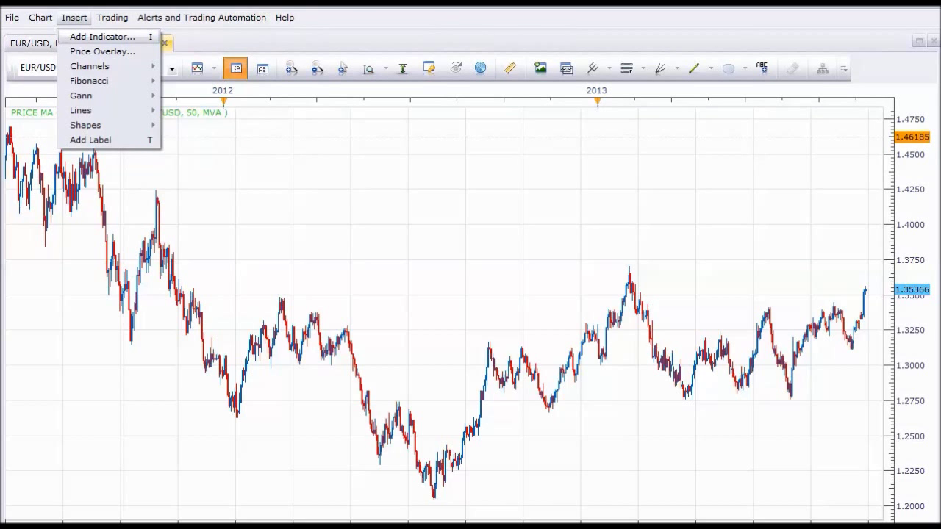
# - Pick SPLIT MOVING AVERAGE from the Other group of the indicator list and confirm it
pyautogui.press('i')
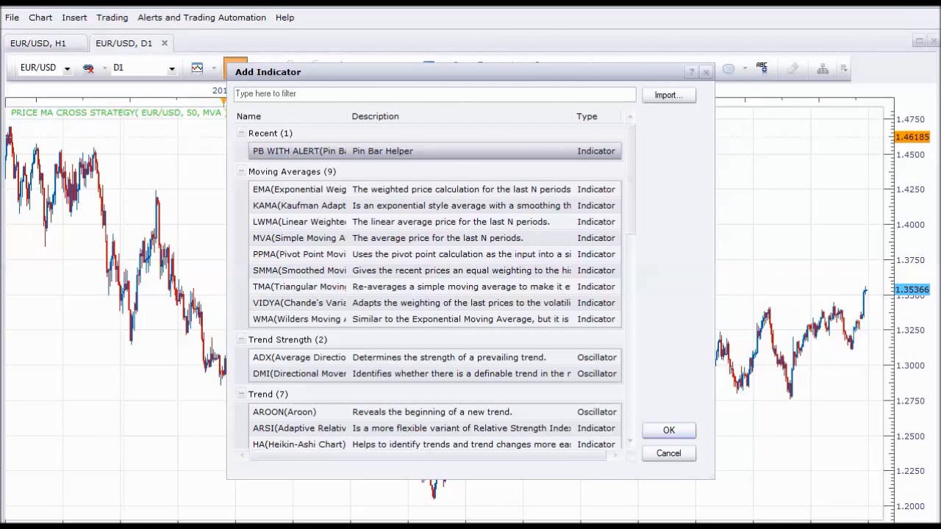
pyautogui.scroll(-10, 426, 286)
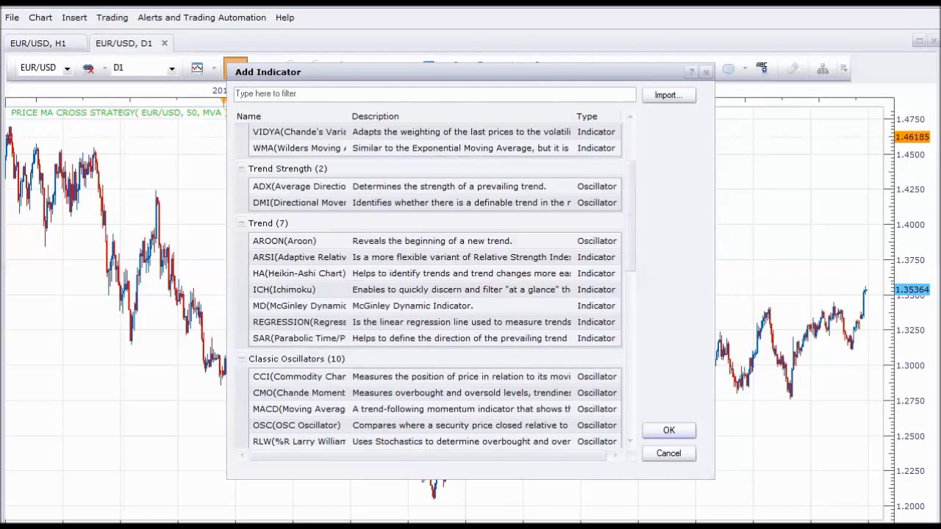
pyautogui.scroll(-10, 426, 287)
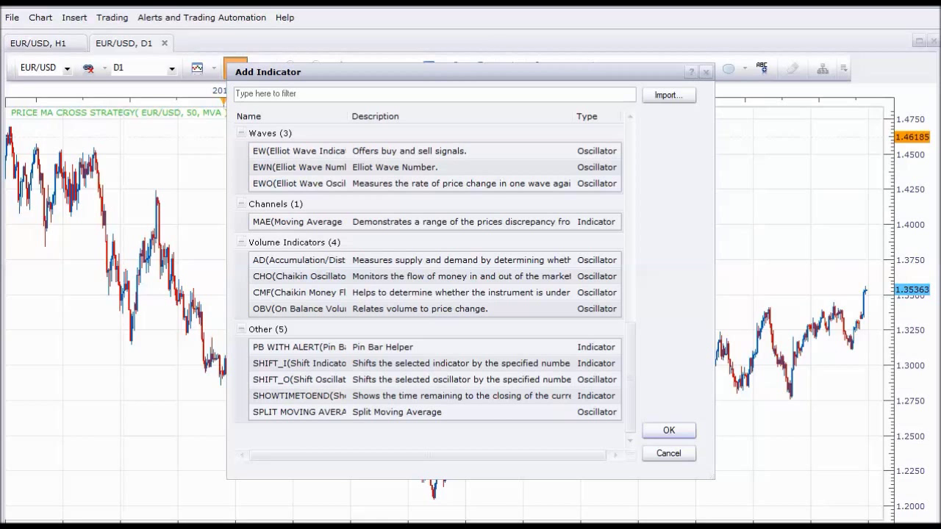
pyautogui.click(294, 412)
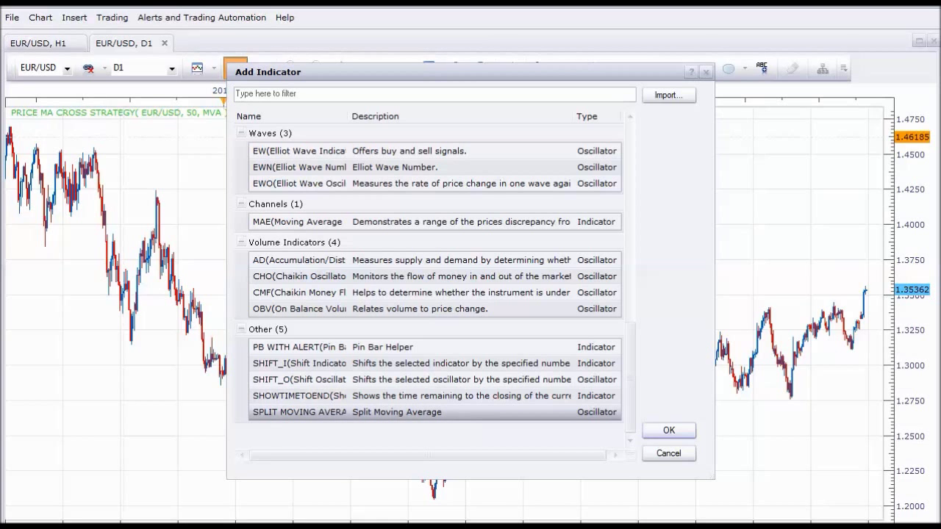
pyautogui.press('Return')
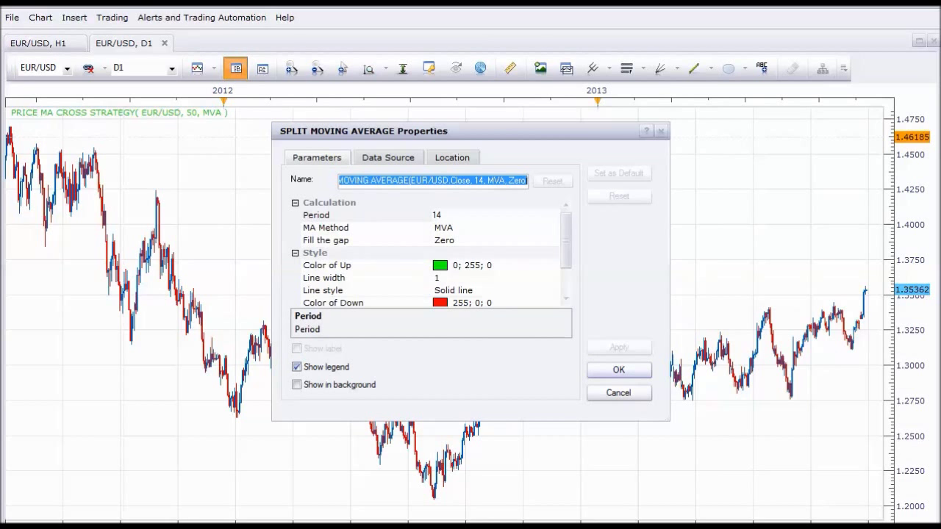
# - Review the Period 14 and MVA method parameters, then apply the indicator with defaults
pyautogui.click(316, 215)
pyautogui.scroll(-1, 427, 250)
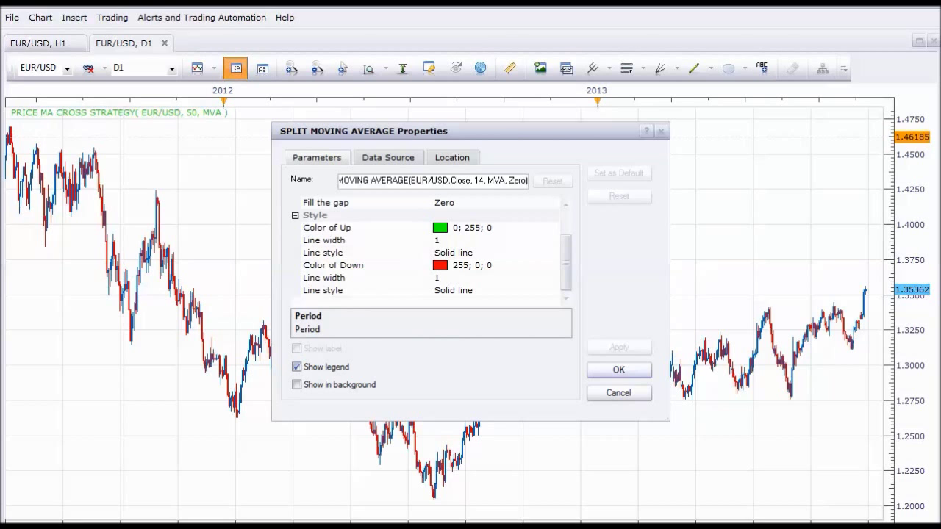
pyautogui.scroll(1, 432, 252)
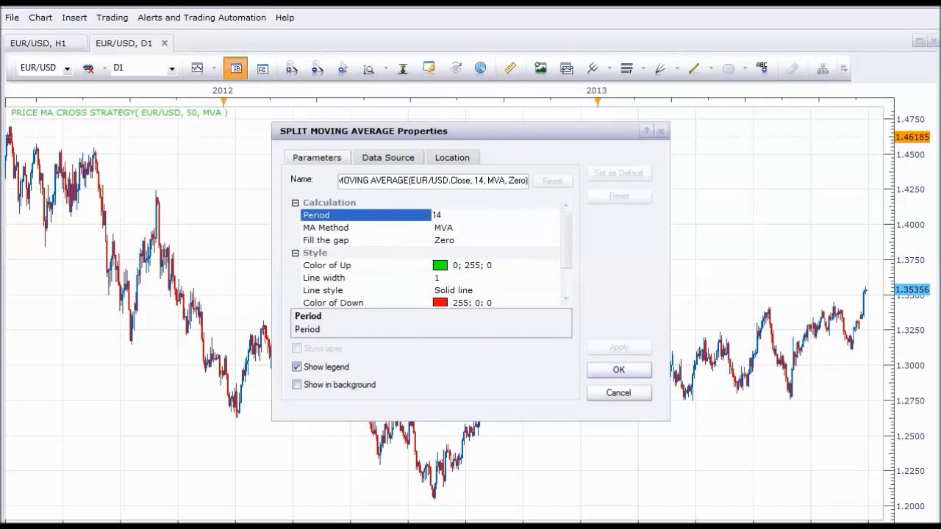
pyautogui.scroll(-1, 432, 251)
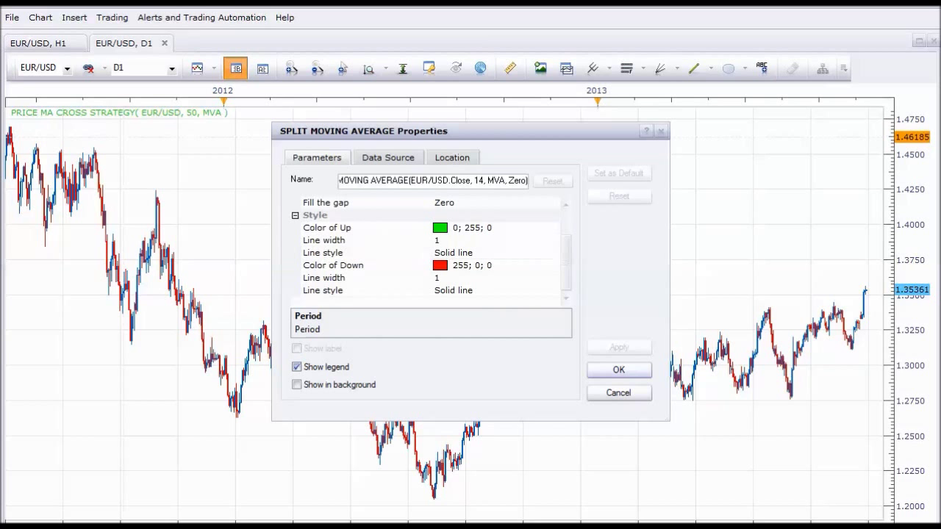
pyautogui.click(618, 370)
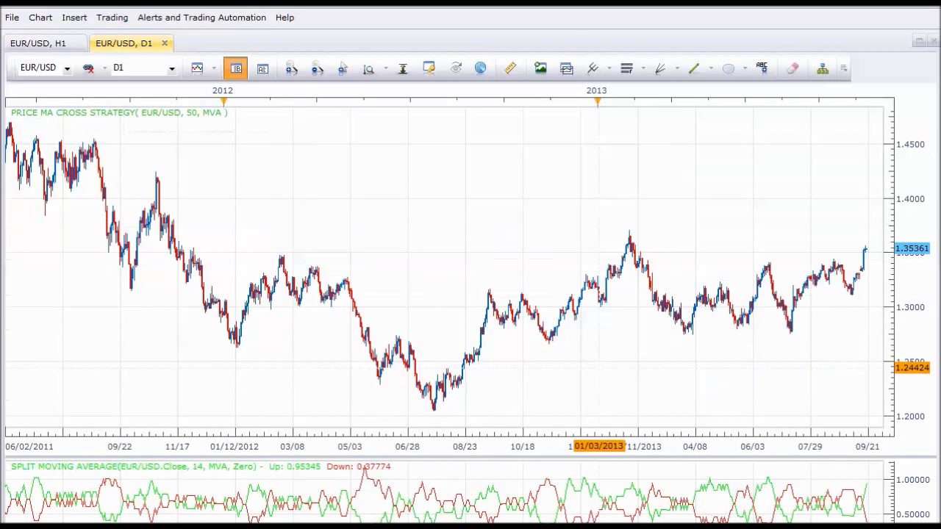